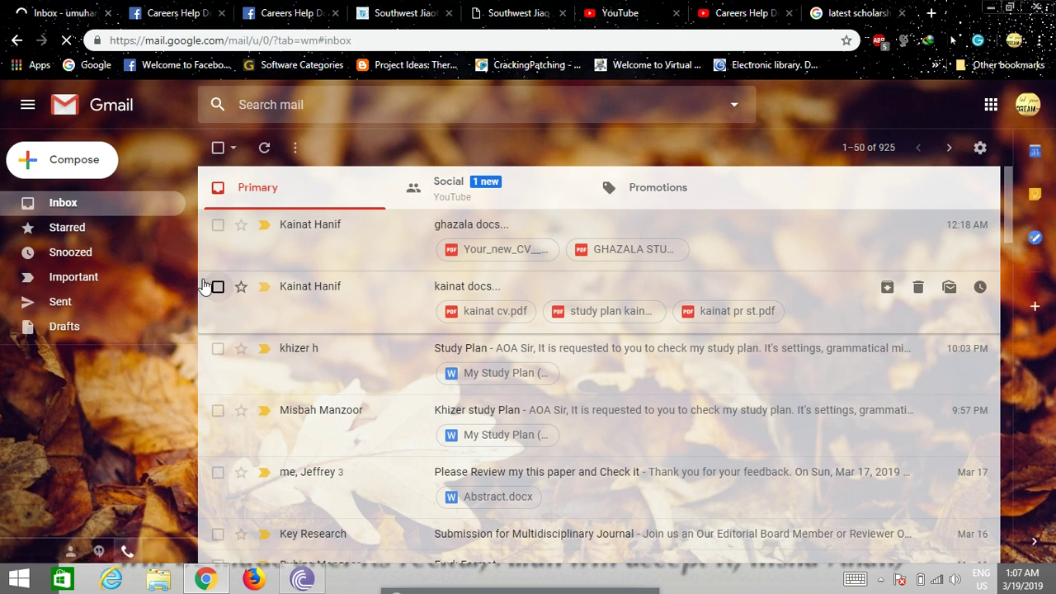
# Step: Open the swjtu Online Application System email in All Mail and follow its account activation link
pyautogui.scroll(-1, 87, 243)
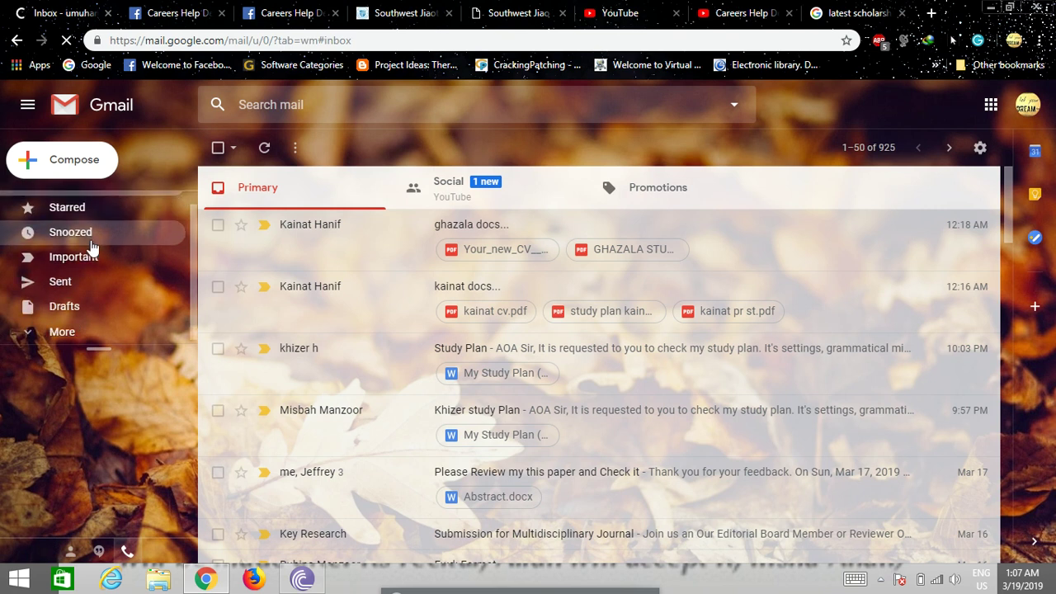
pyautogui.click(91, 328)
pyautogui.scroll(-4, 111, 306)
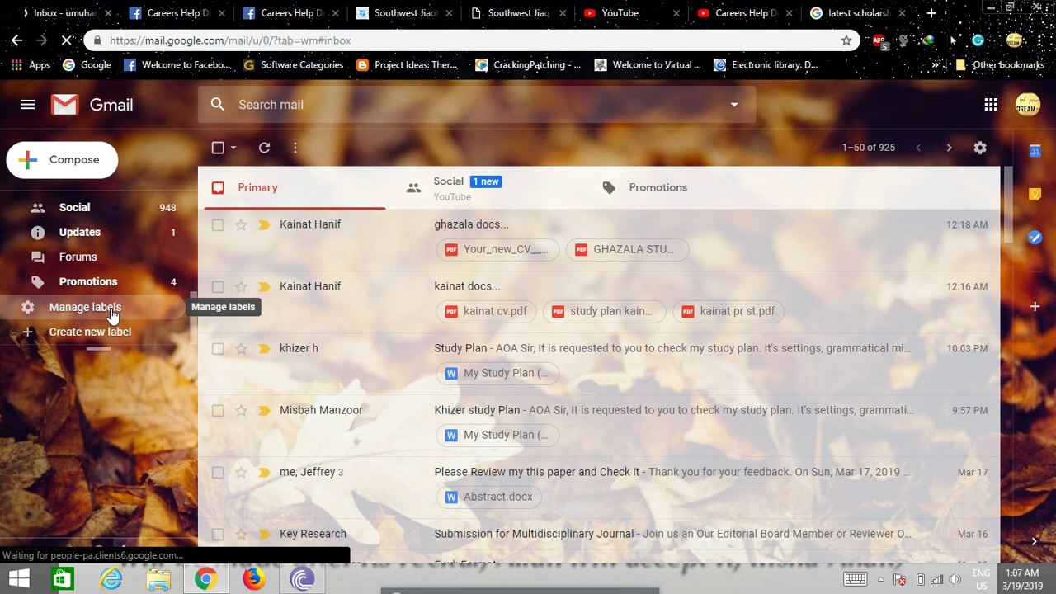
pyautogui.scroll(4, 110, 314)
pyautogui.click(104, 264)
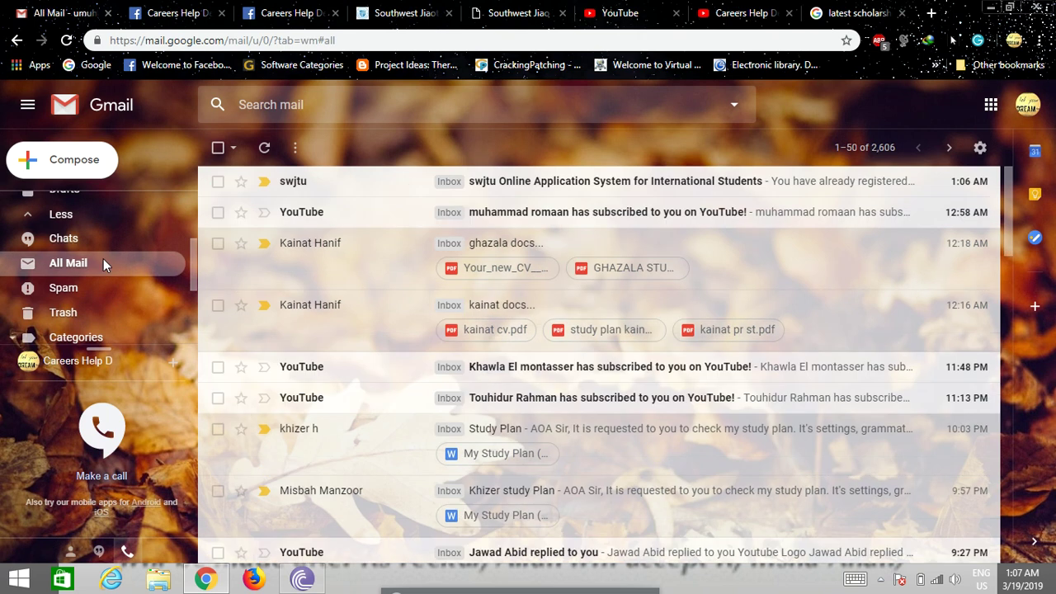
pyautogui.click(388, 181)
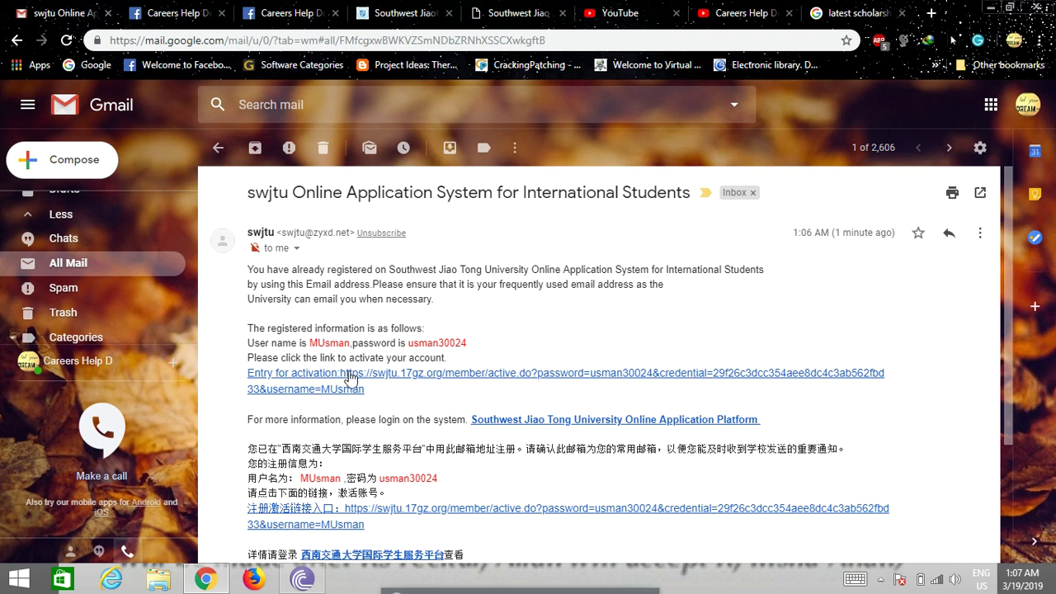
pyautogui.click(326, 385)
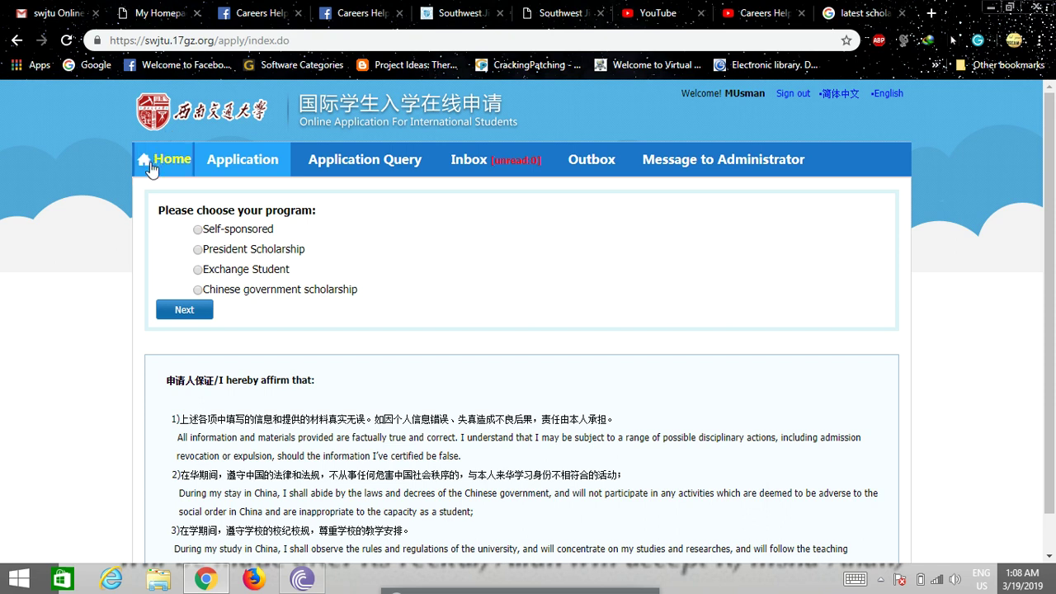
# Step: Choose Chinese government scholarship as the program and Doctoral Student as the type, continuing to the study plan list
pyautogui.scroll(-1, 132, 274)
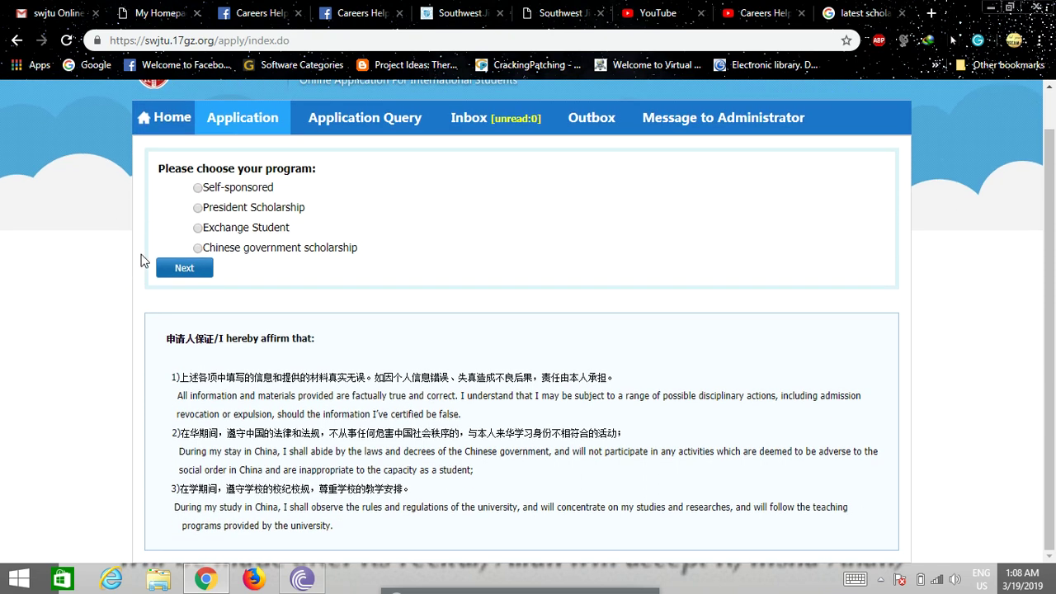
pyautogui.click(198, 247)
pyautogui.click(190, 275)
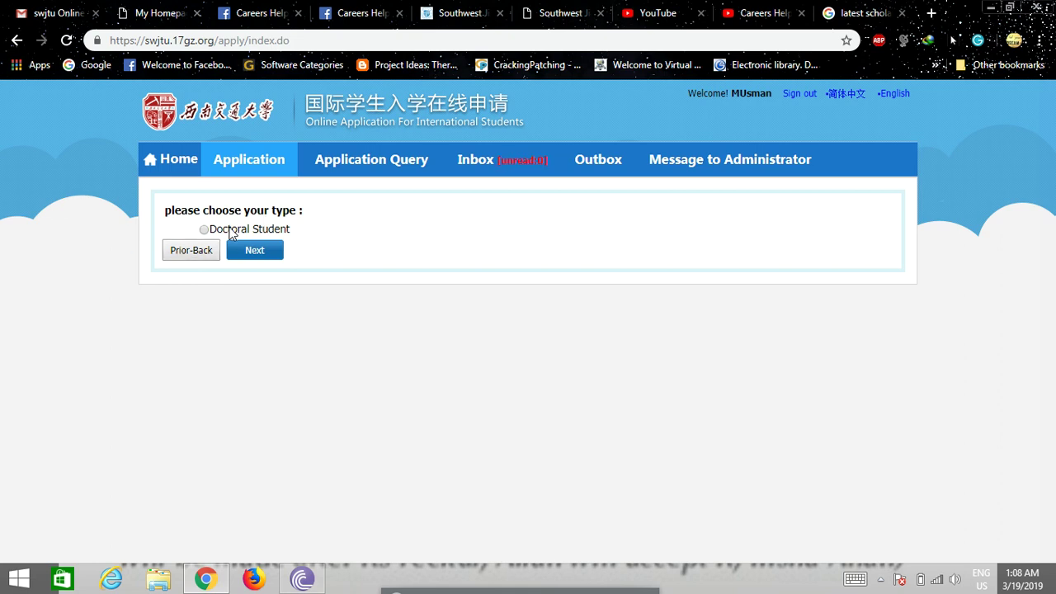
pyautogui.click(205, 231)
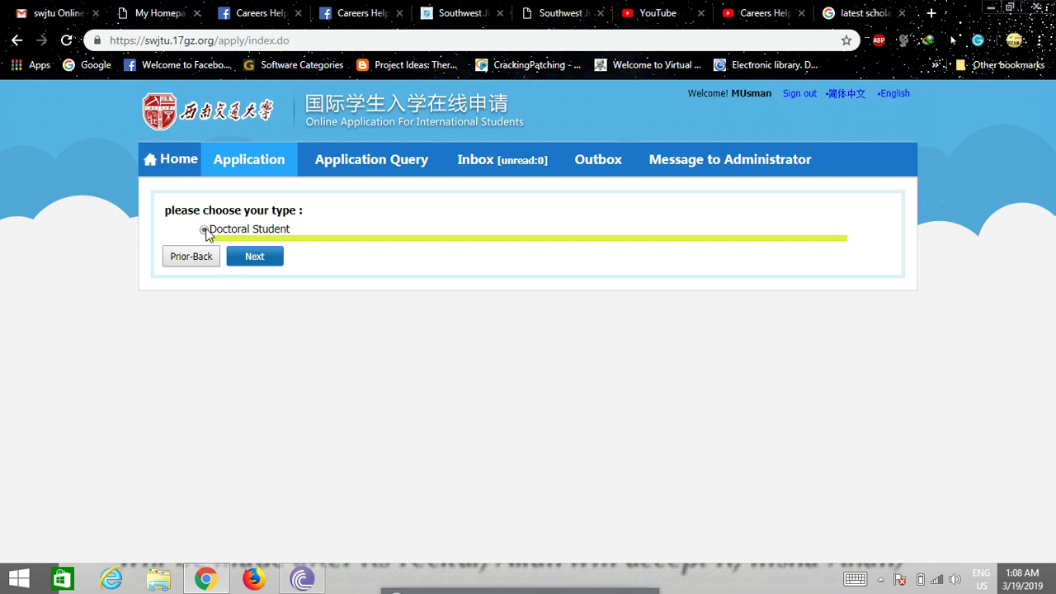
pyautogui.click(255, 257)
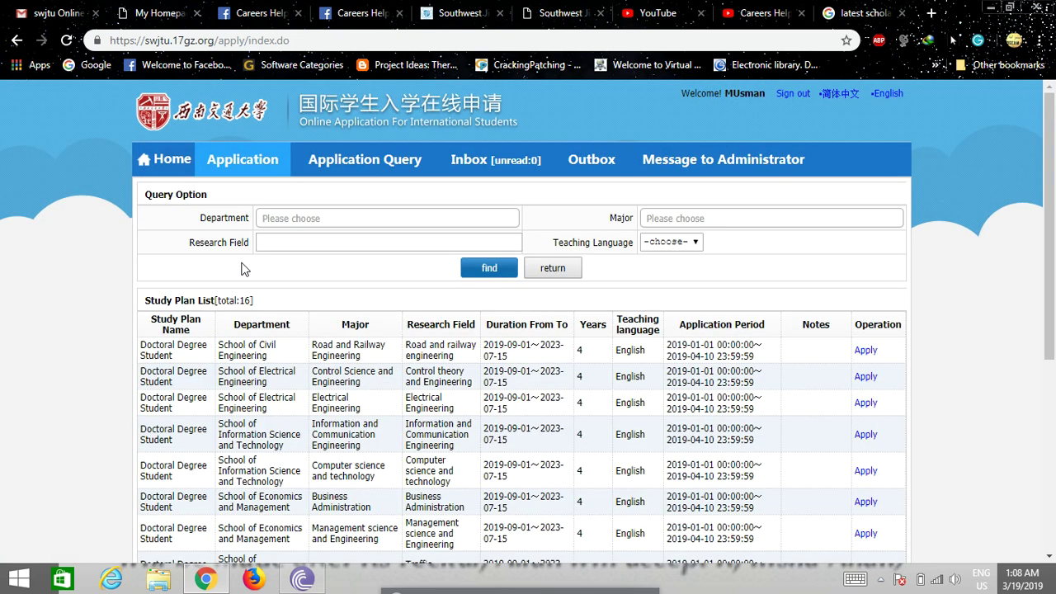
# Step: Look through the study plan list for the available doctoral departments, majors and application periods
pyautogui.scroll(-4, 12, 358)
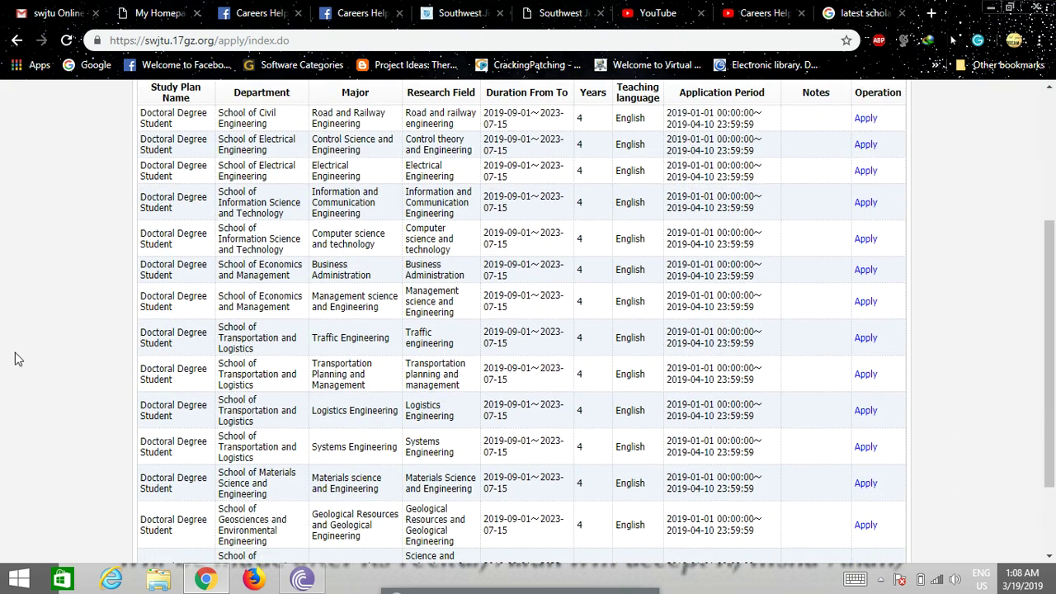
pyautogui.scroll(-1, 16, 357)
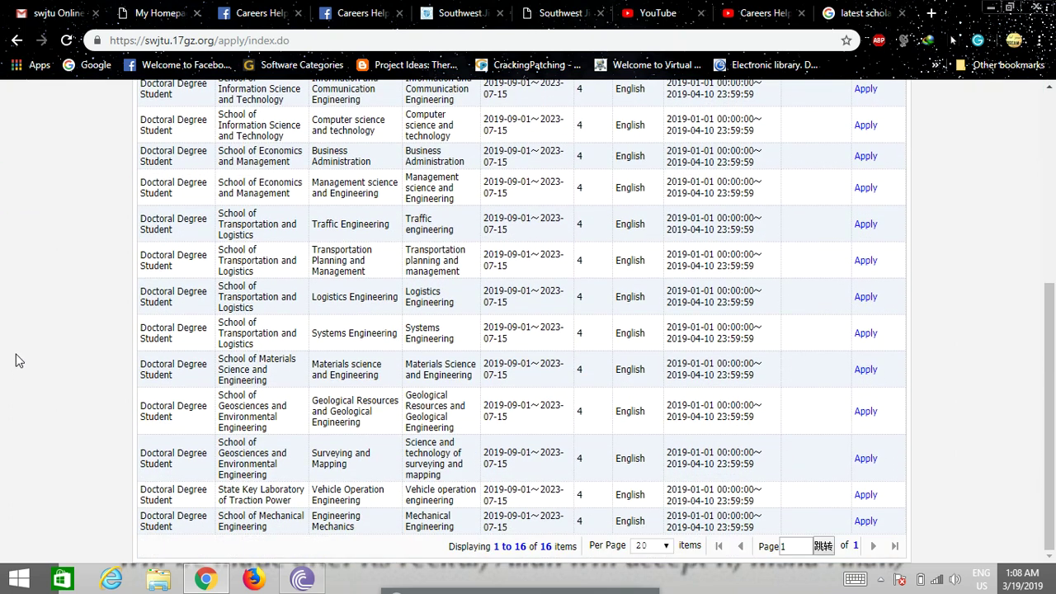
pyautogui.scroll(4, 18, 360)
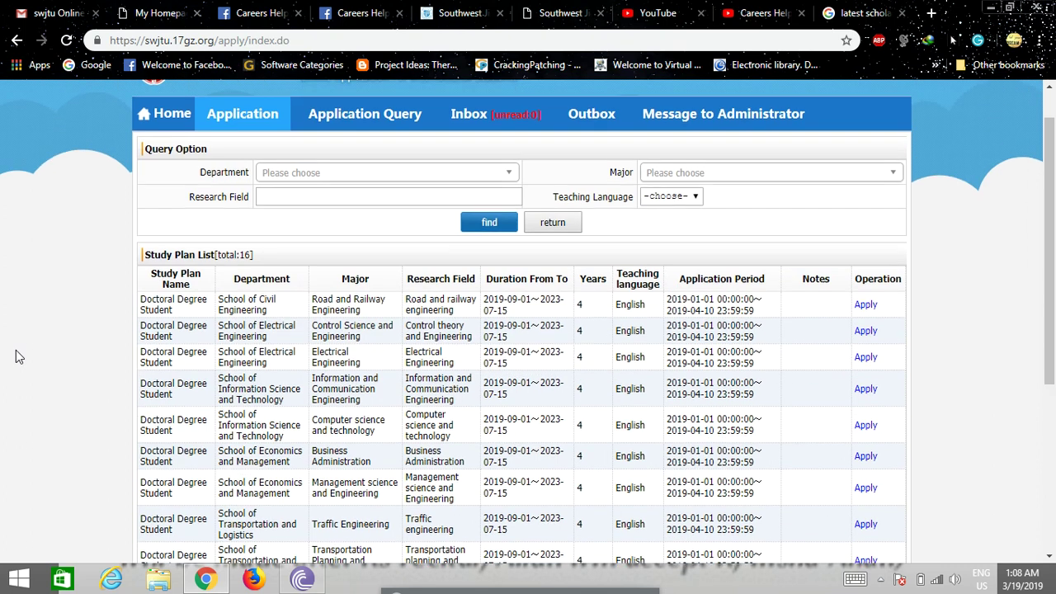
pyautogui.scroll(-1, 16, 350)
pyautogui.scroll(-2, 15, 356)
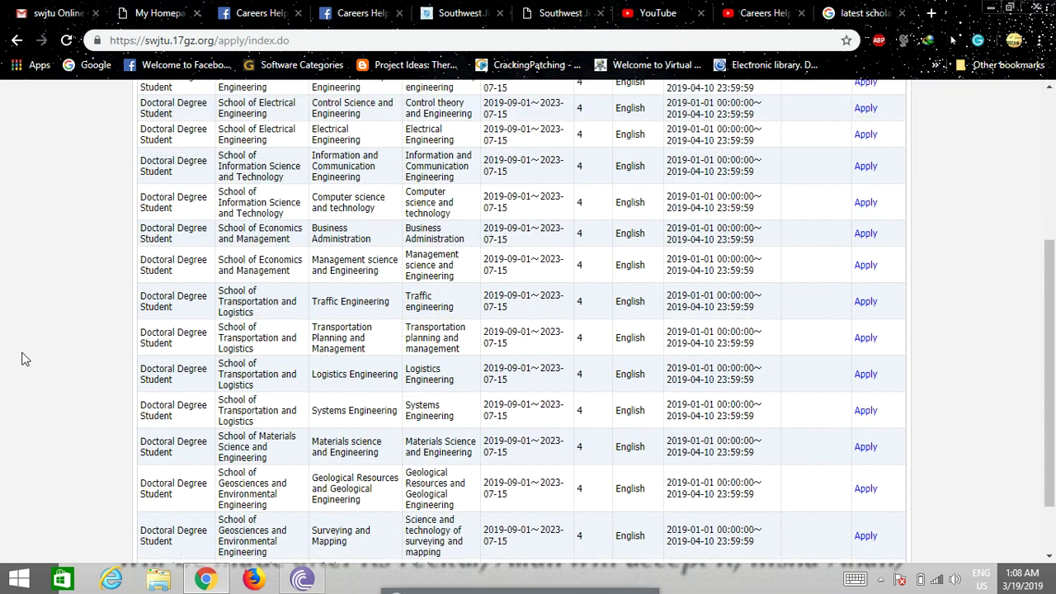
pyautogui.scroll(2, 23, 359)
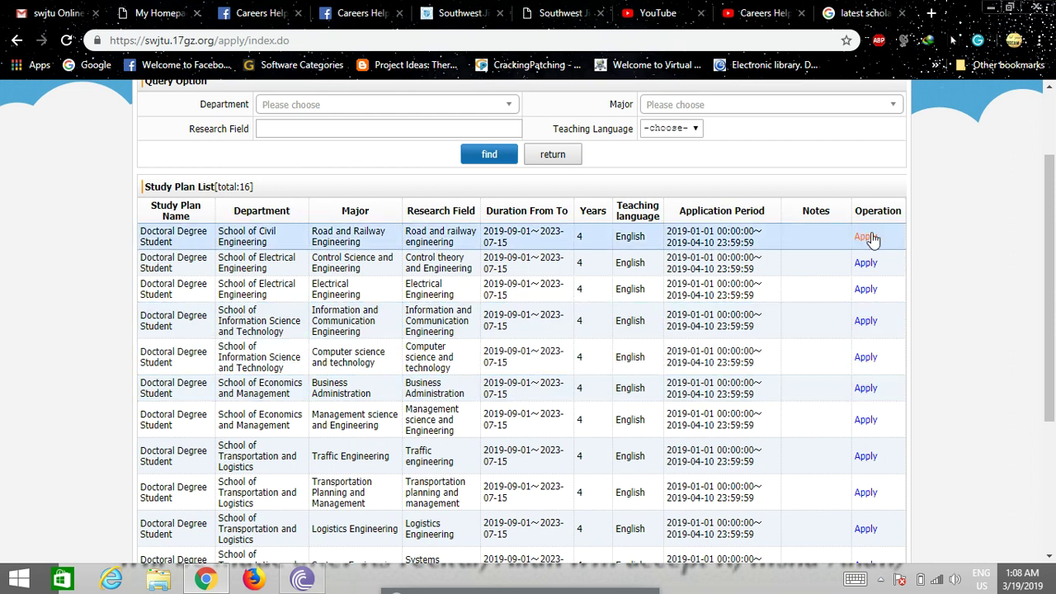
pyautogui.scroll(2, 322, 223)
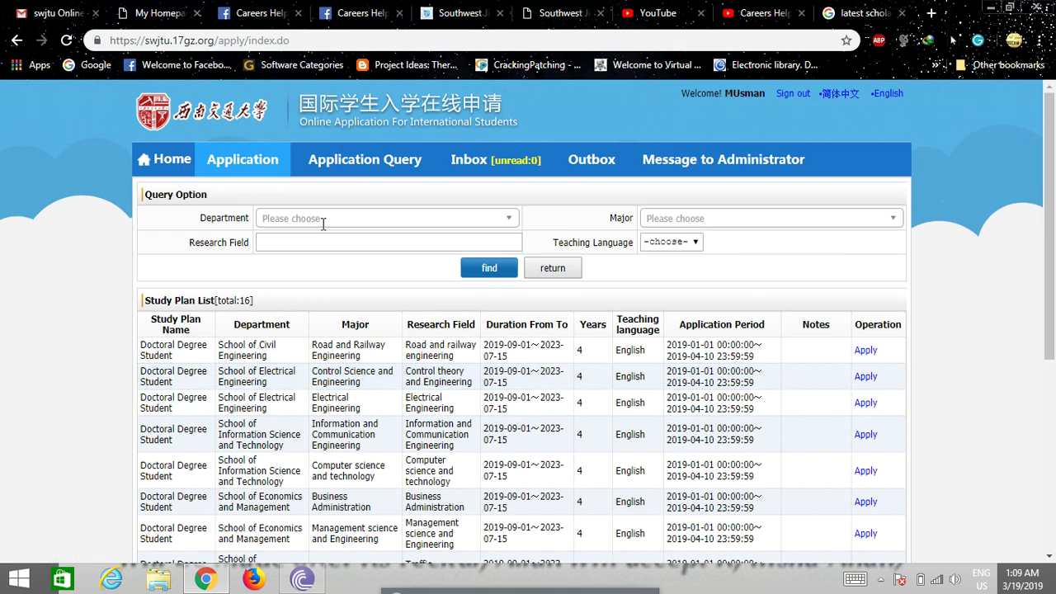
# Step: Filter the study plans by School of Civil Engineering and English teaching, and apply for the Road and Railway Engineering plan
pyautogui.click(510, 219)
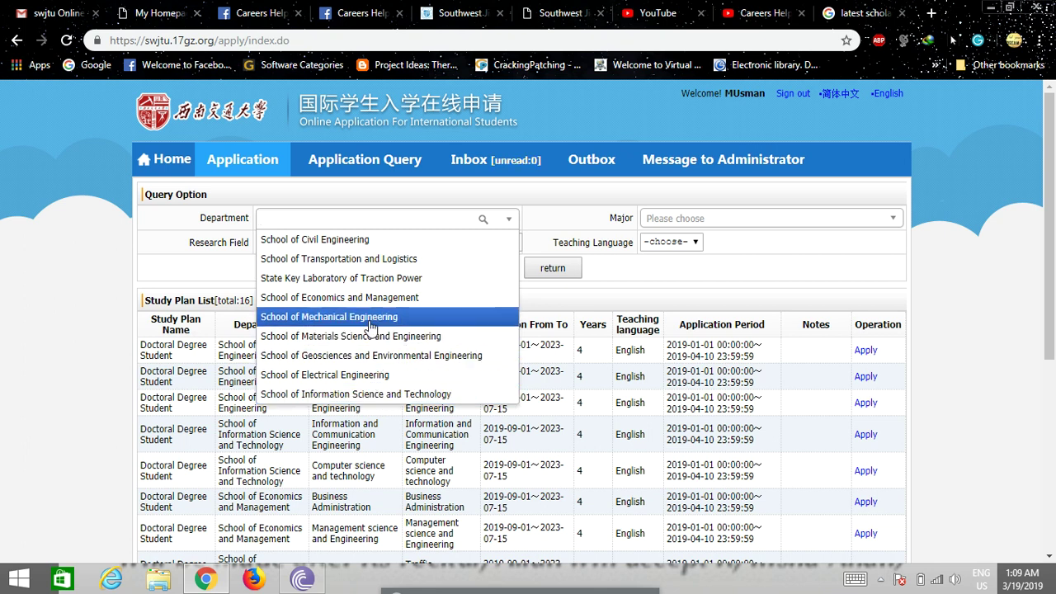
pyautogui.click(378, 245)
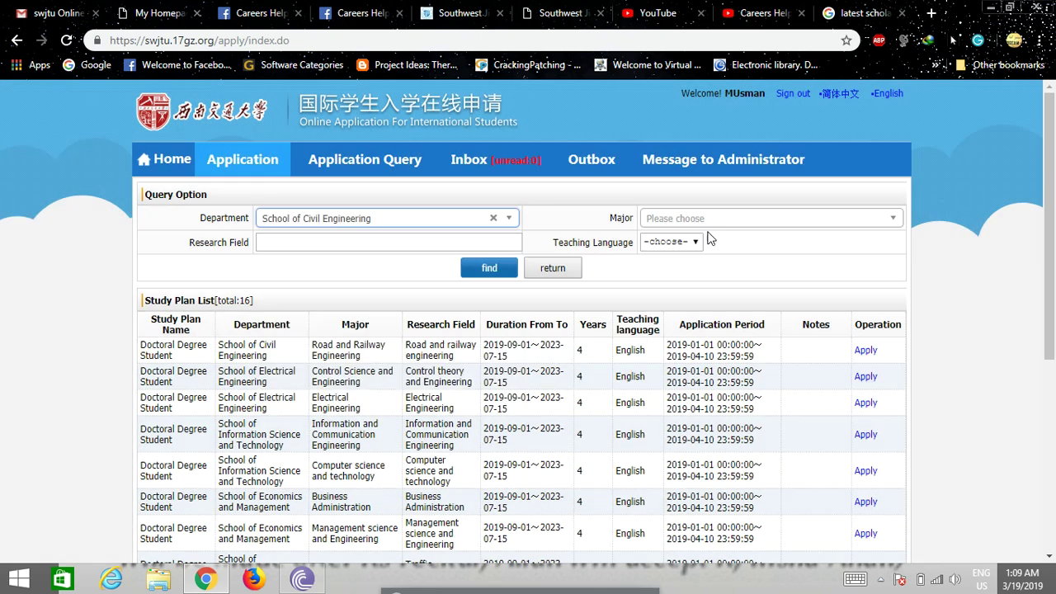
pyautogui.click(694, 242)
pyautogui.click(664, 286)
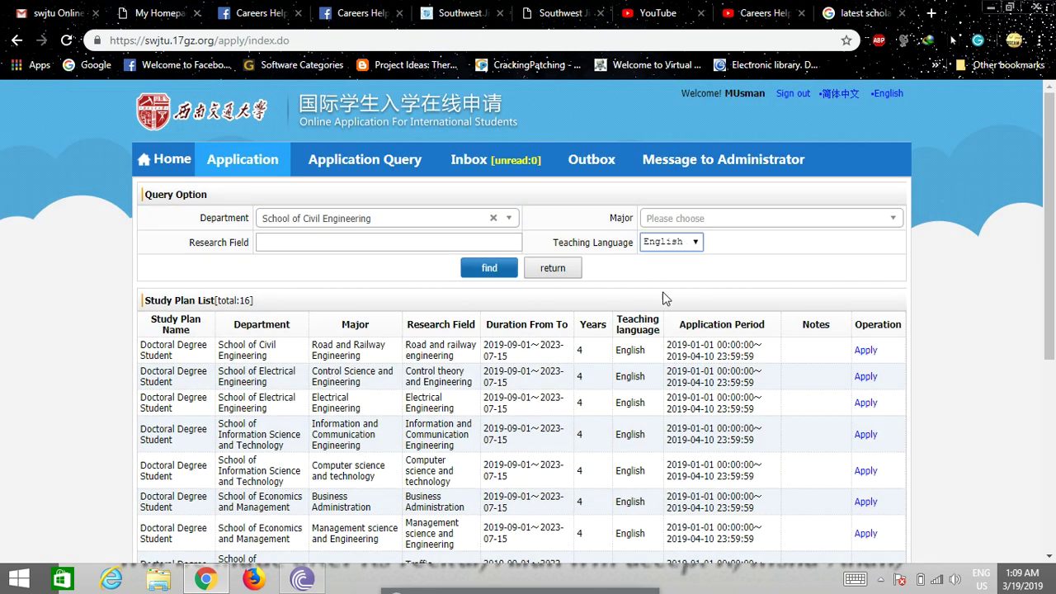
pyautogui.click(495, 269)
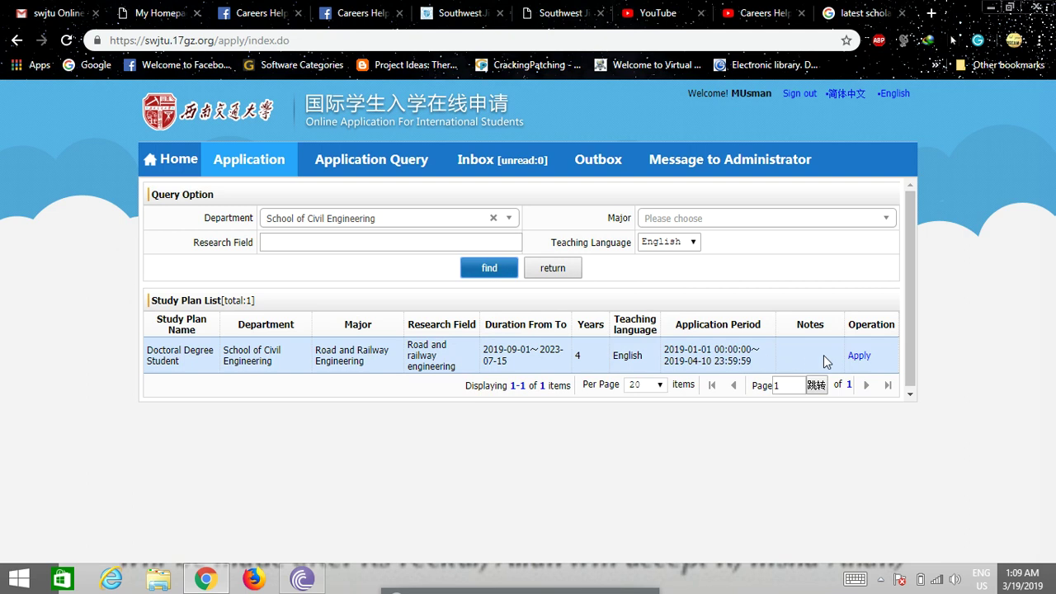
pyautogui.click(859, 357)
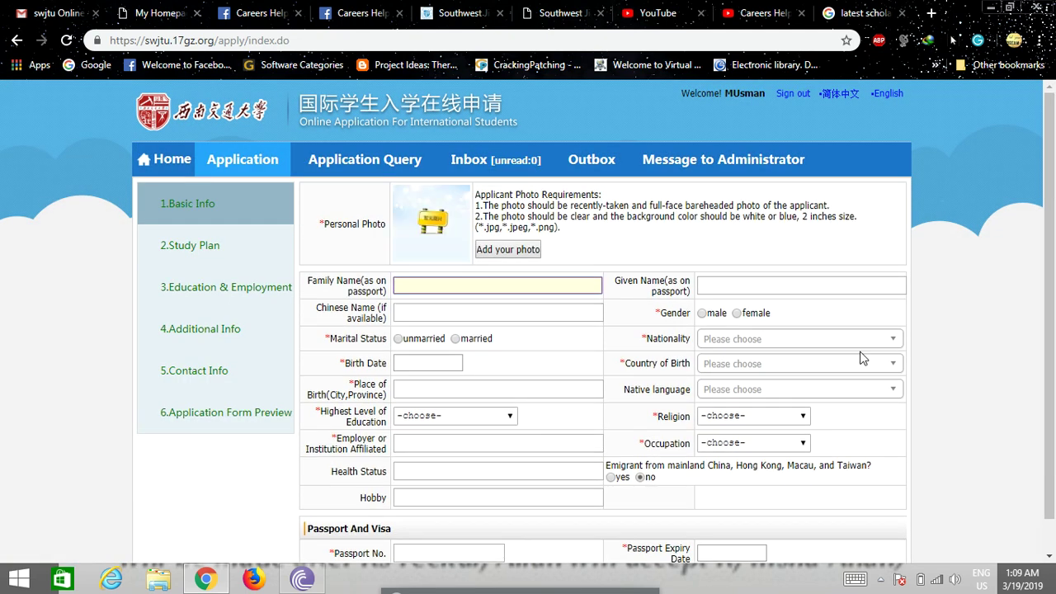
# Step: Add the image "_DSC2098 copy" from the Pictures > degree folder on drive F: as the applicant's personal photo
pyautogui.scroll(-1, 578, 345)
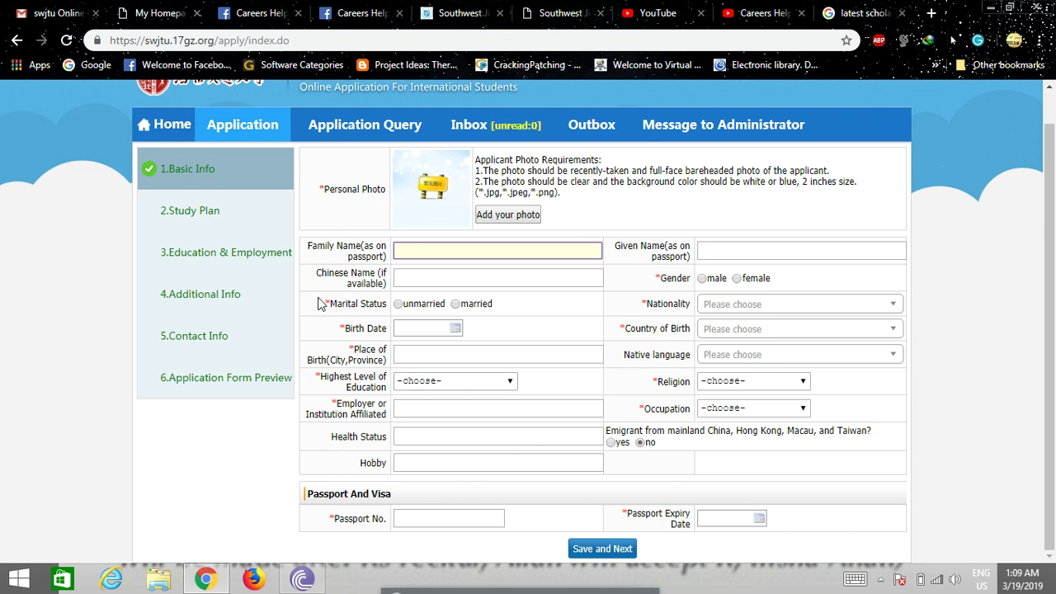
pyautogui.click(201, 210)
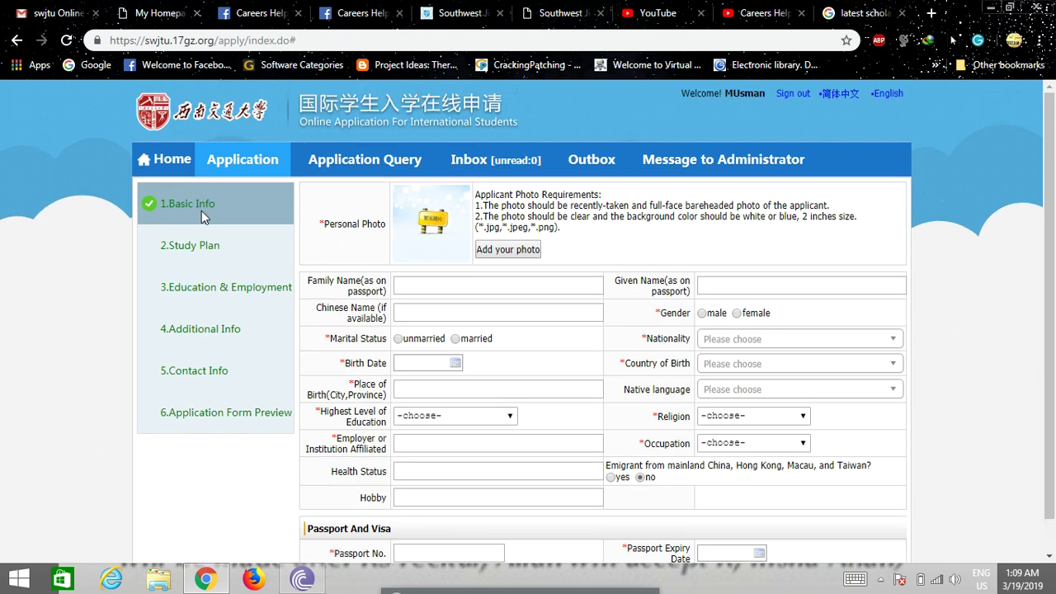
pyautogui.click(506, 249)
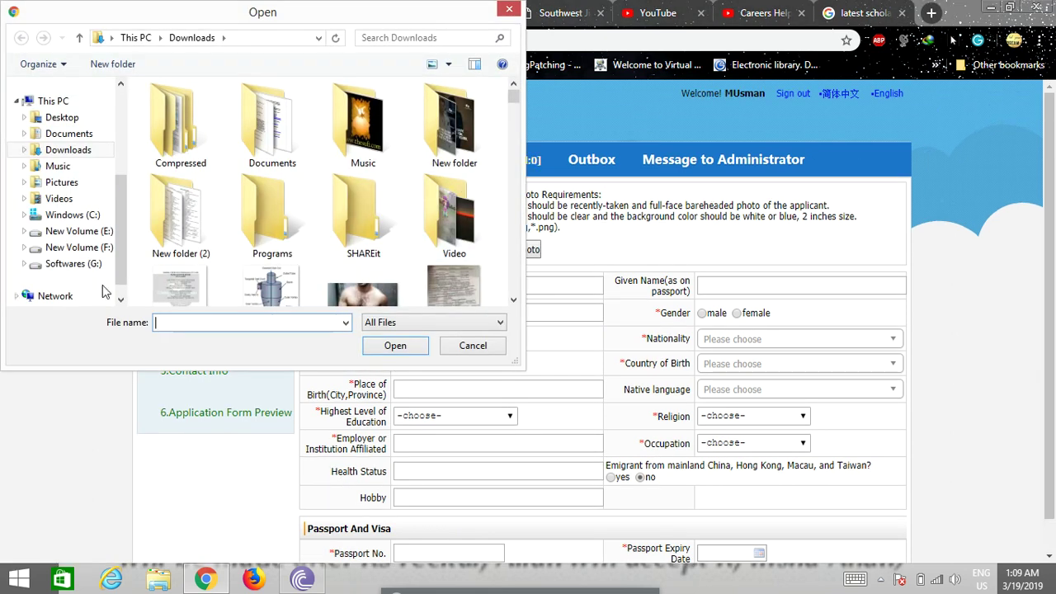
pyautogui.click(75, 247)
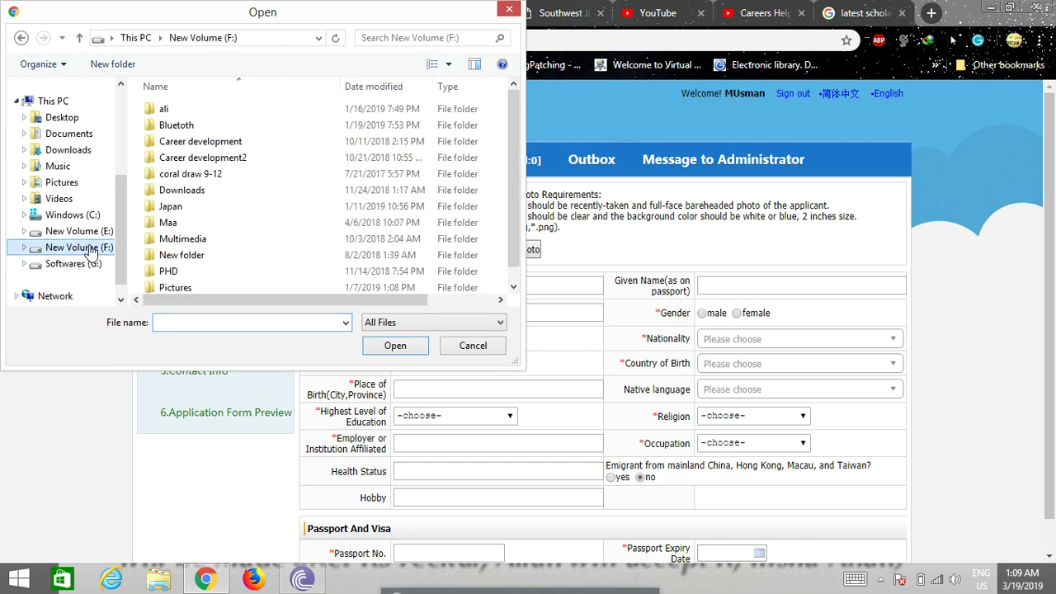
pyautogui.doubleClick(209, 288)
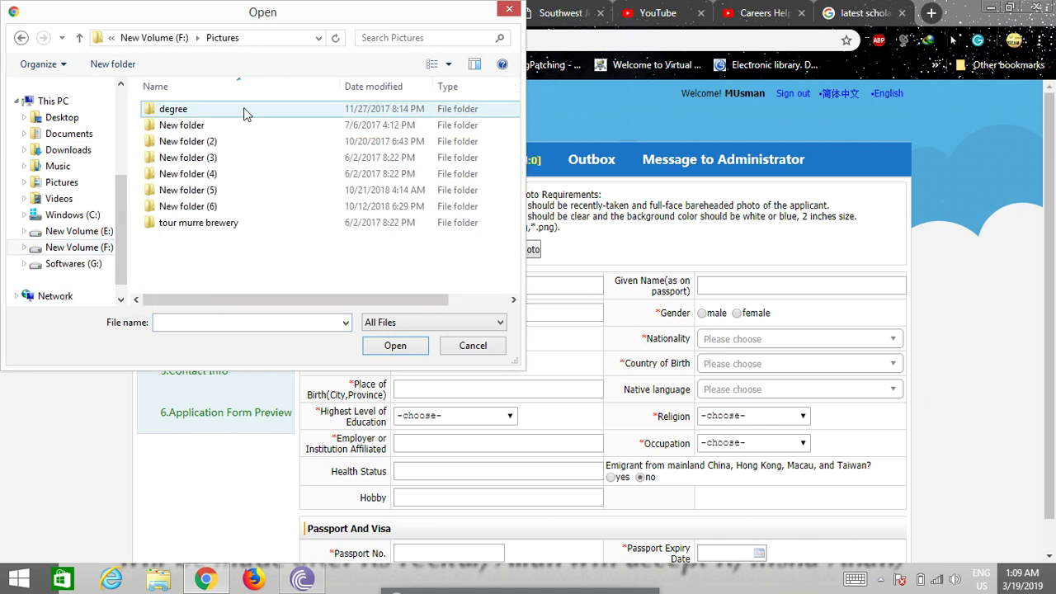
pyautogui.doubleClick(245, 111)
pyautogui.click(363, 132)
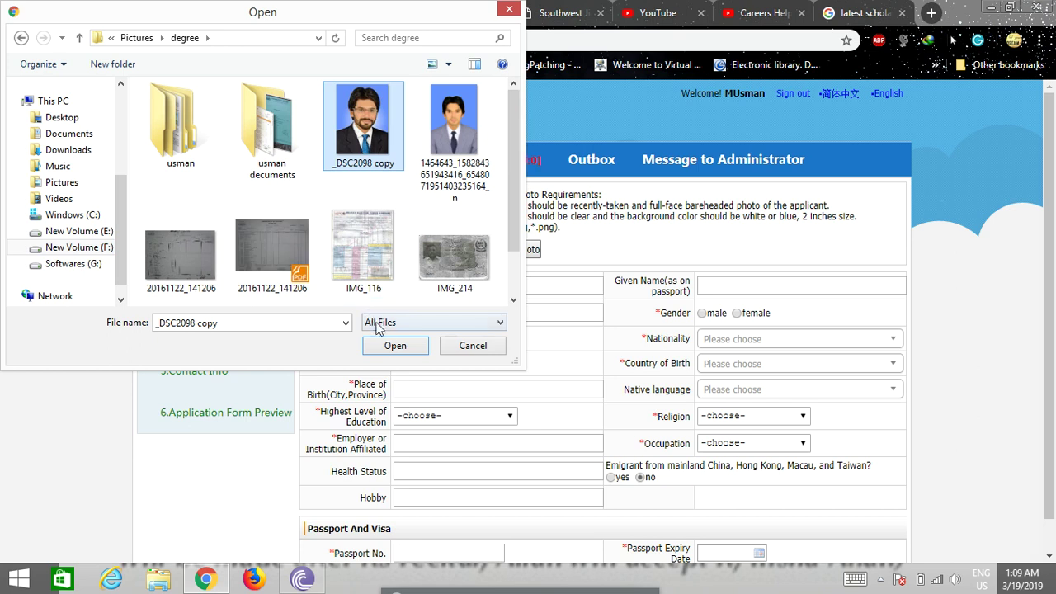
pyautogui.click(395, 345)
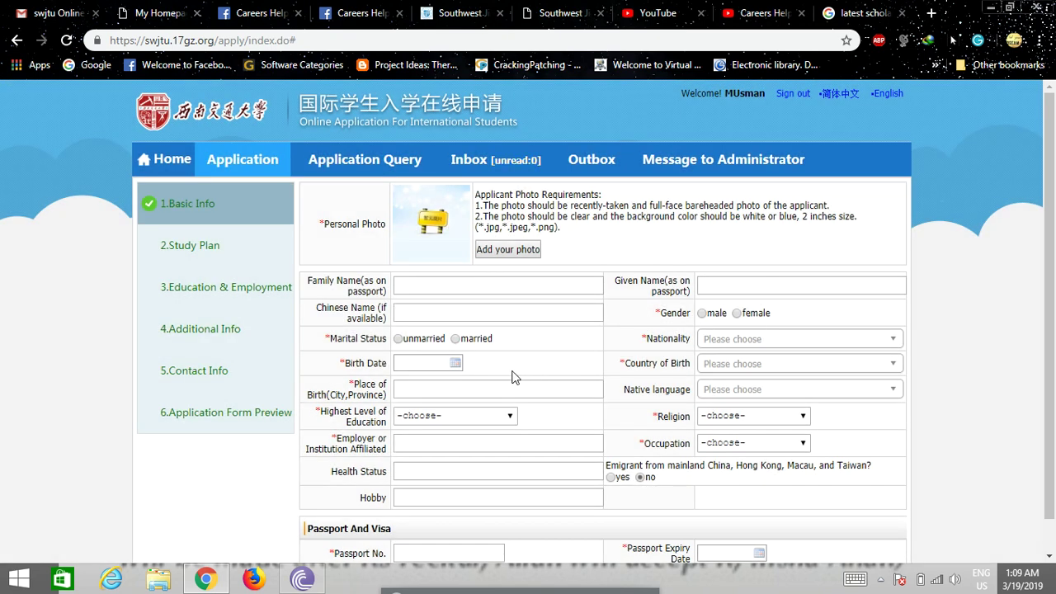
# Step: Try to save the Basic Info page with only the photo supplied, to check which fields are required
pyautogui.scroll(-1, 511, 380)
pyautogui.scroll(1, 515, 380)
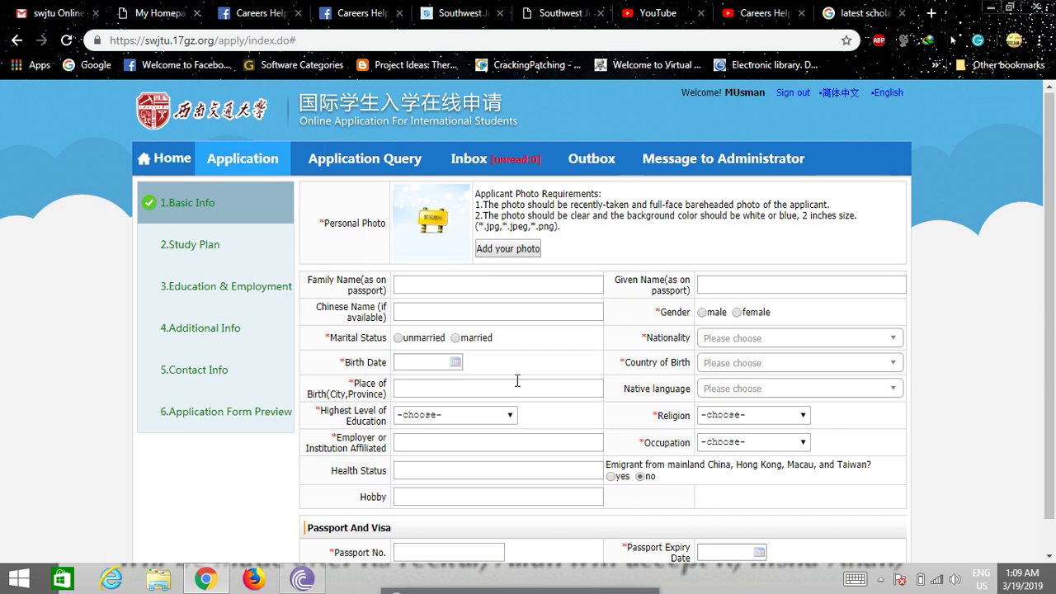
pyautogui.scroll(-1, 516, 382)
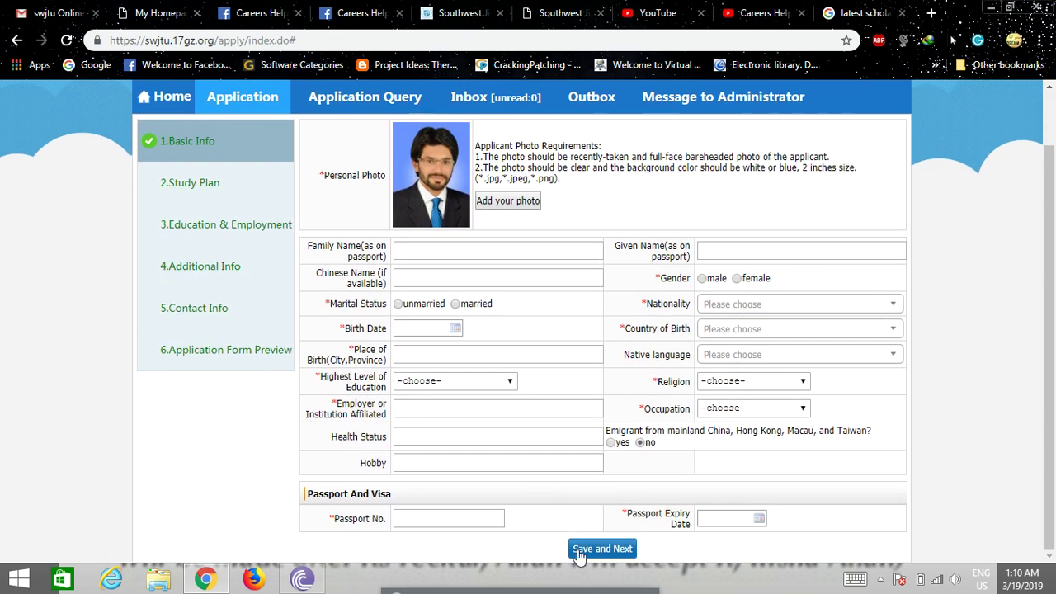
pyautogui.click(582, 551)
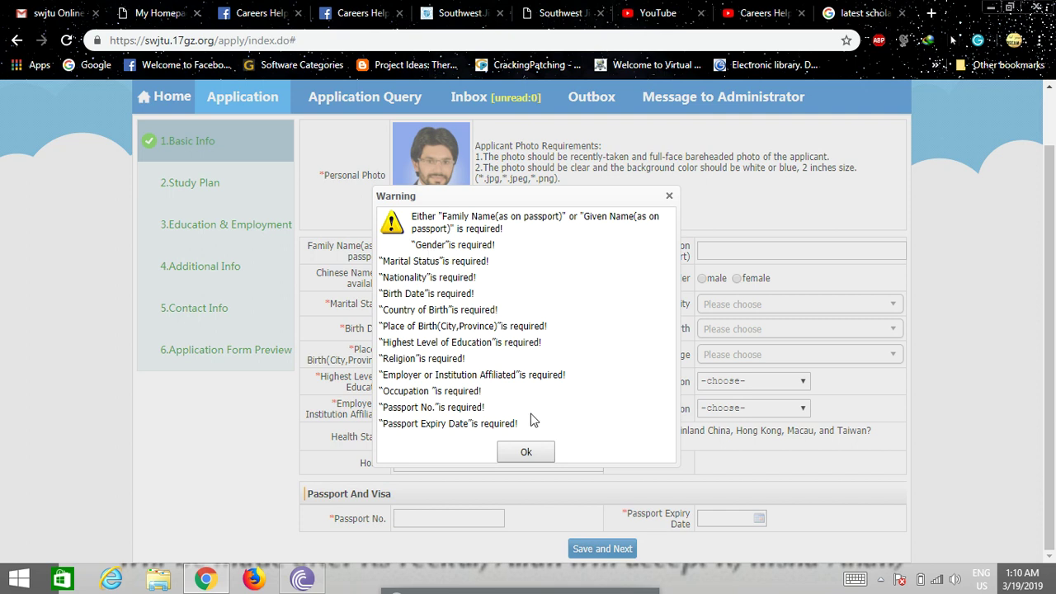
pyautogui.click(527, 452)
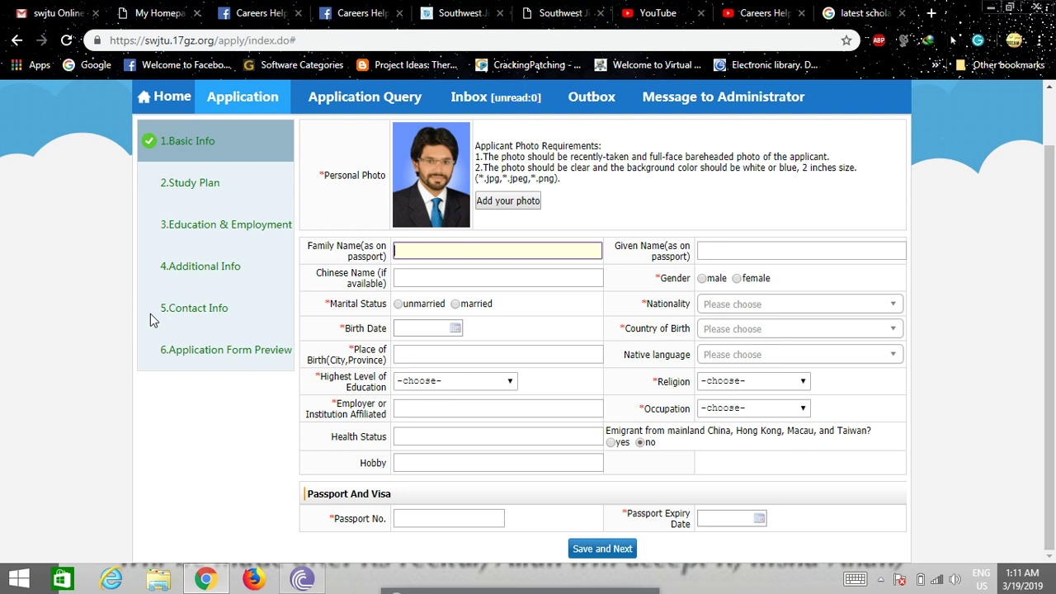
pyautogui.scroll(1, 334, 326)
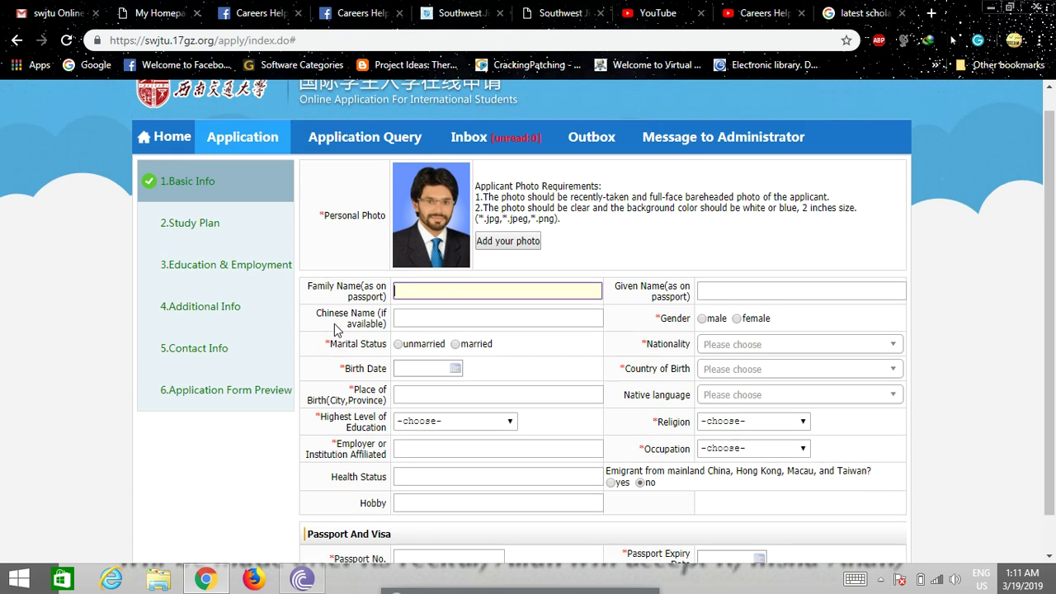
pyautogui.scroll(-1, 336, 329)
pyautogui.scroll(1, 337, 329)
pyautogui.scroll(-1, 337, 328)
pyautogui.scroll(1, 338, 329)
pyautogui.scroll(-1, 338, 329)
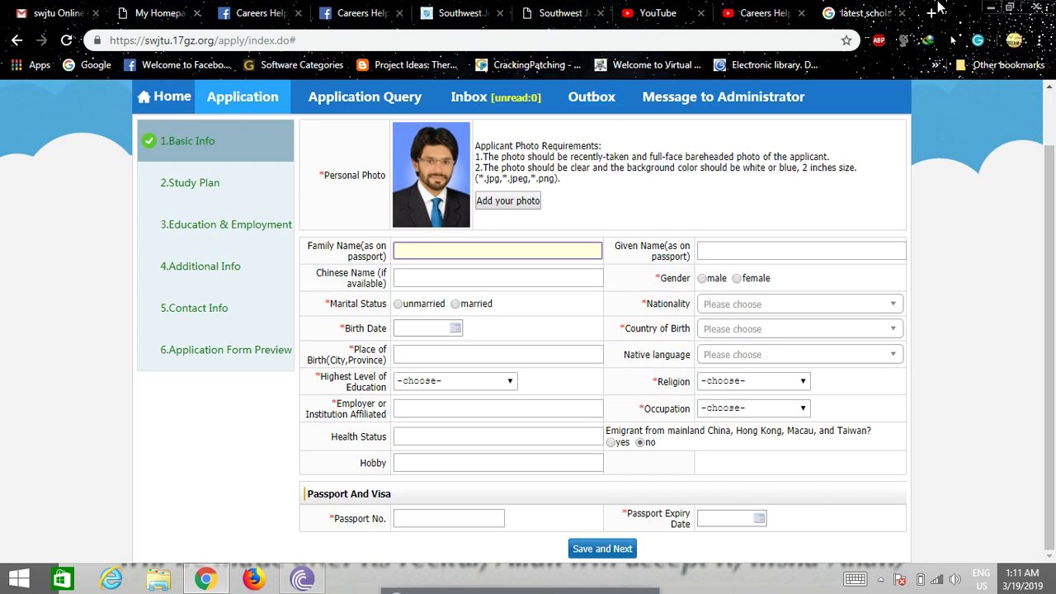
# Step: Minimize the browser to the desktop and open the Apowersoft Screen Recorder Pro window
pyautogui.click(991, 6)
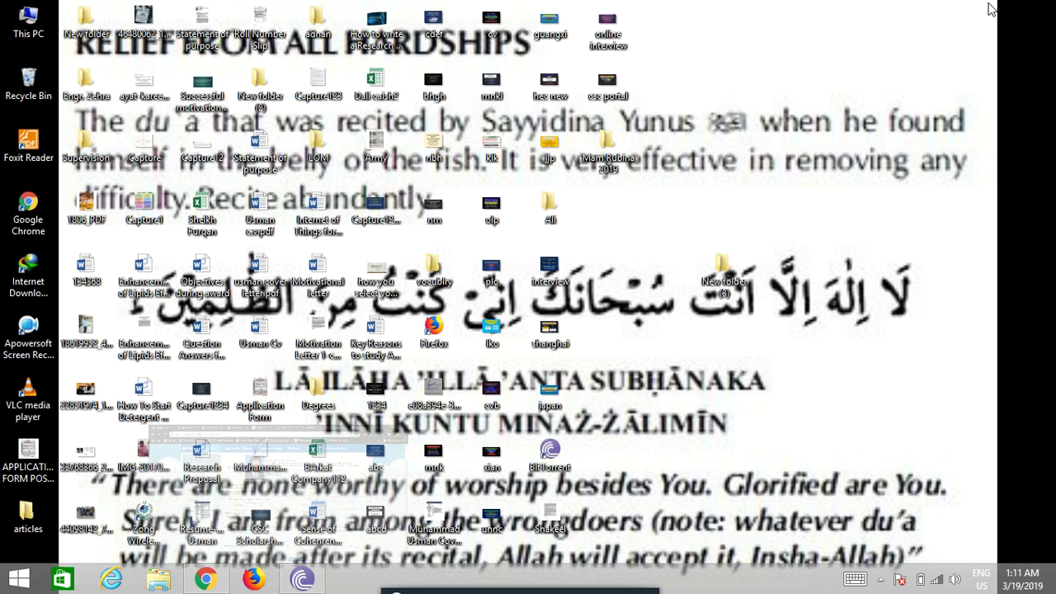
pyautogui.rightClick(813, 207)
pyautogui.click(748, 248)
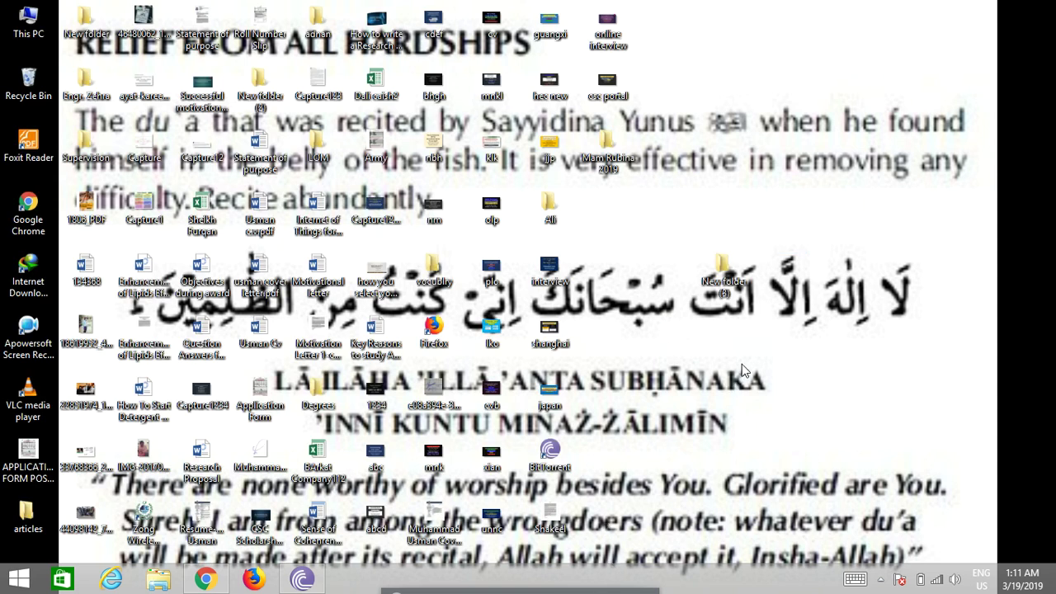
pyautogui.rightClick(855, 152)
pyautogui.click(825, 191)
pyautogui.click(882, 577)
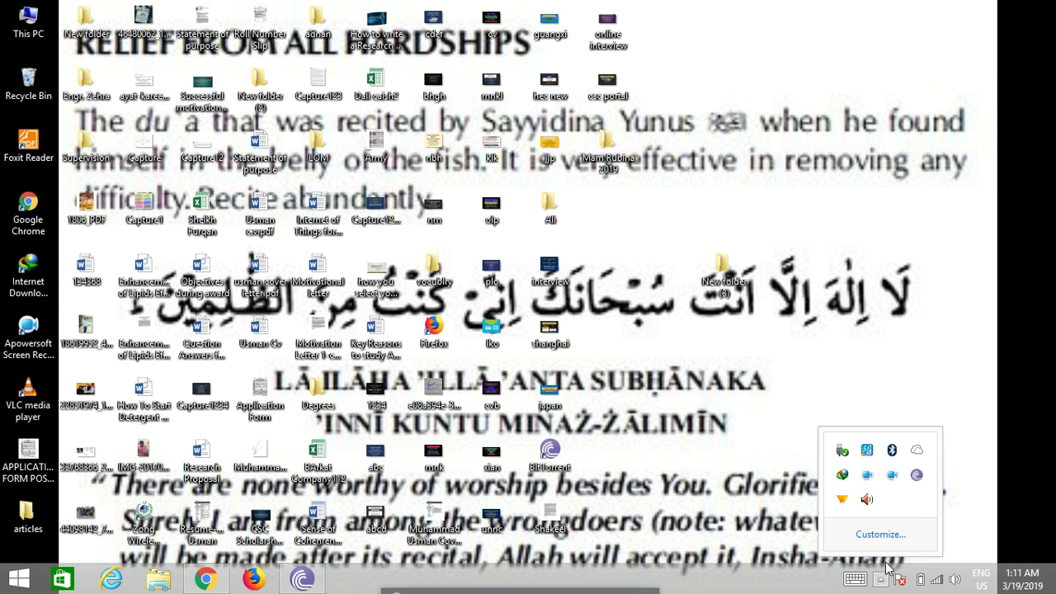
pyautogui.click(893, 476)
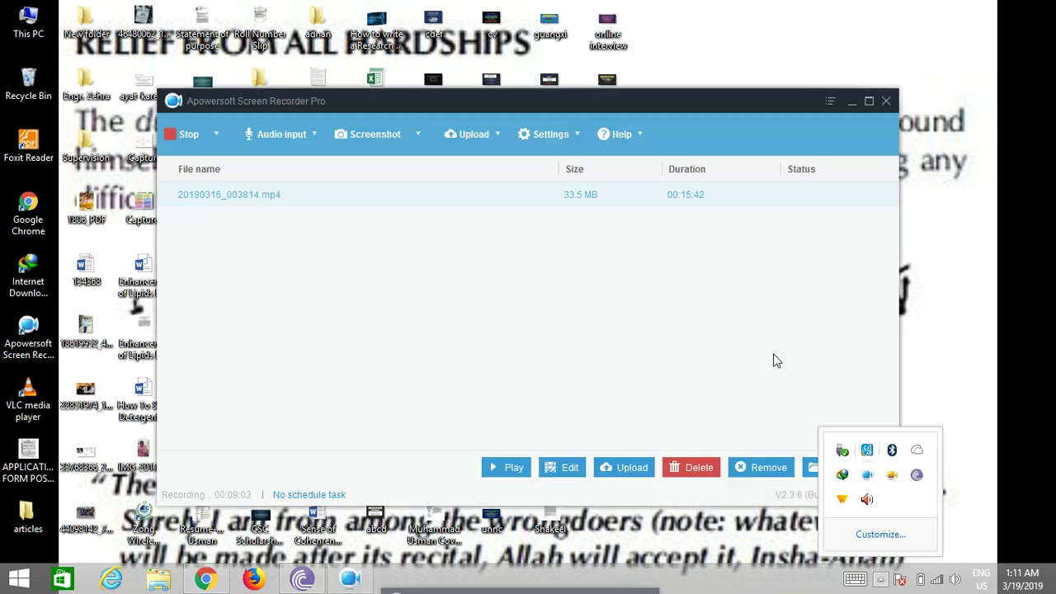